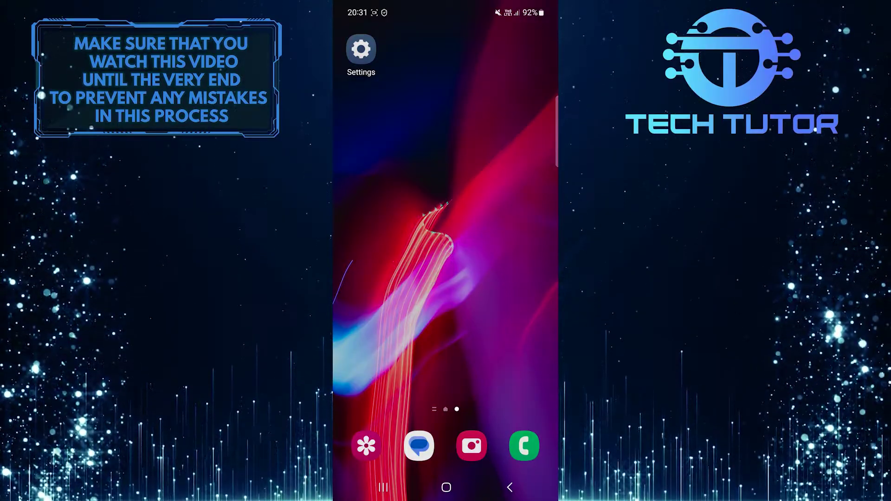
Step: Go to Settings > Connections > Mobile Hotspot and Tethering and switch Mobile Hotspot on
left_click(361, 50)
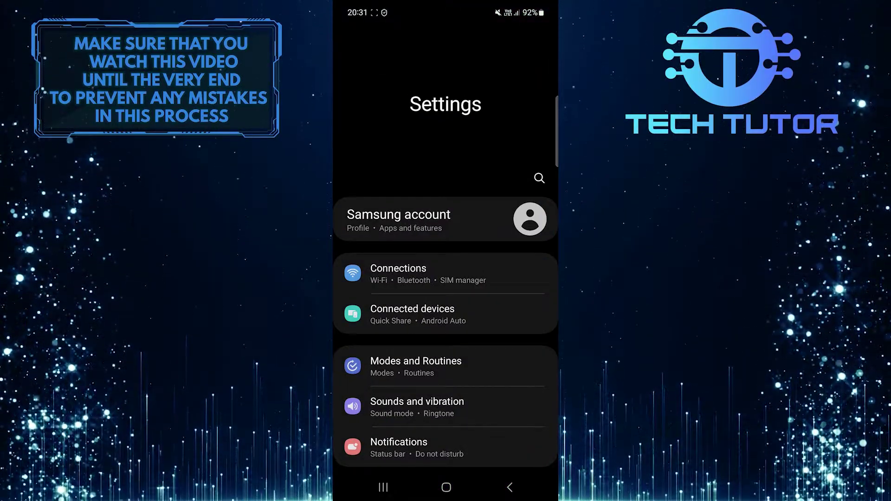
left_click(398, 270)
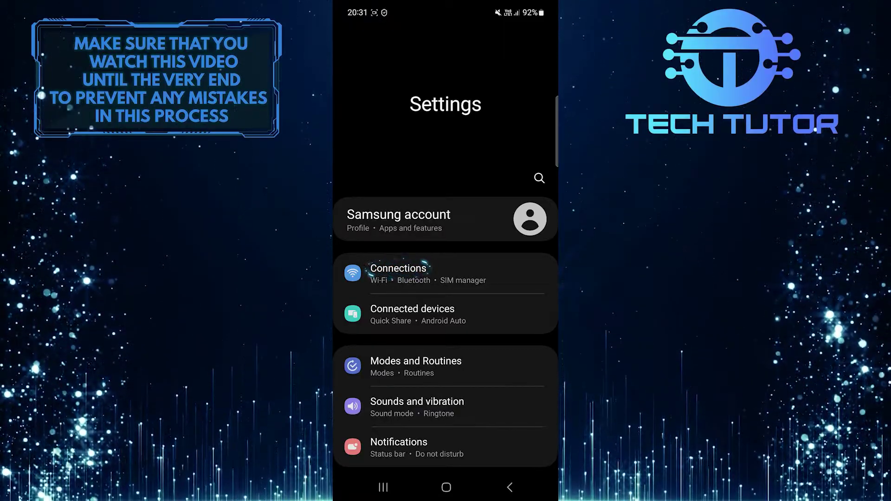
left_click(432, 277)
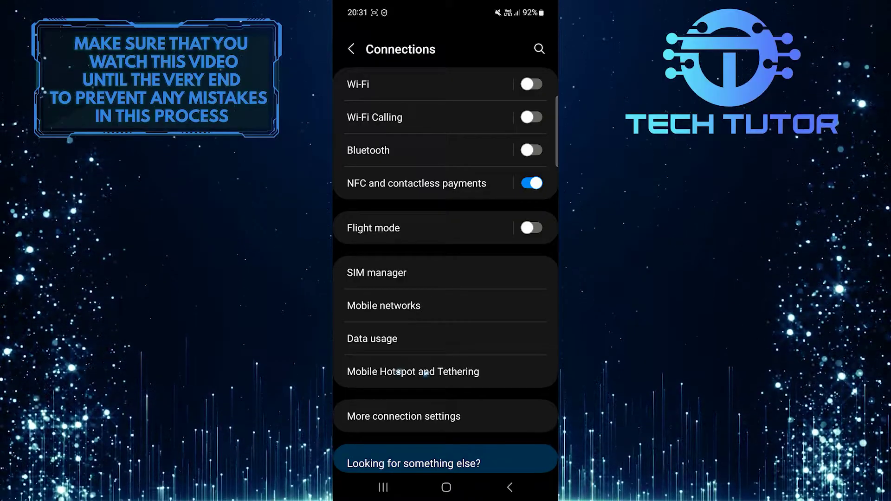
left_click(413, 372)
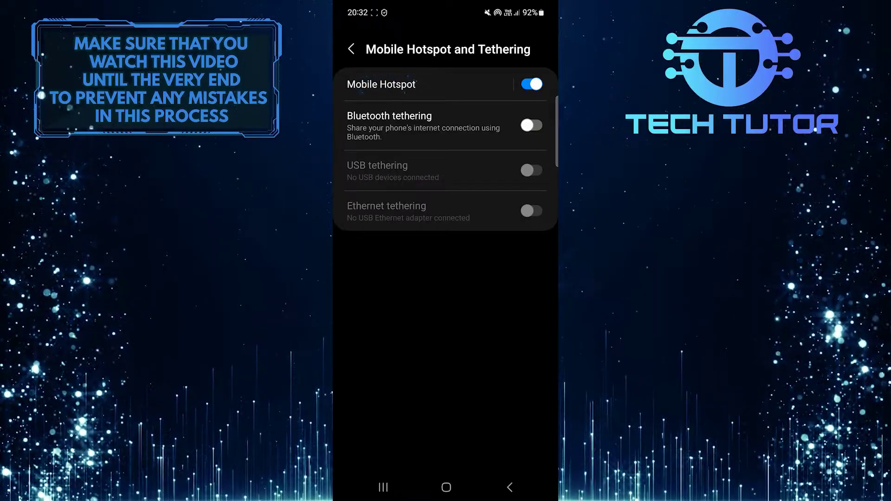
Step: Open Configure Mobile Hotspot for network 'Example' from the Mobile Hotspot details
left_click(430, 85)
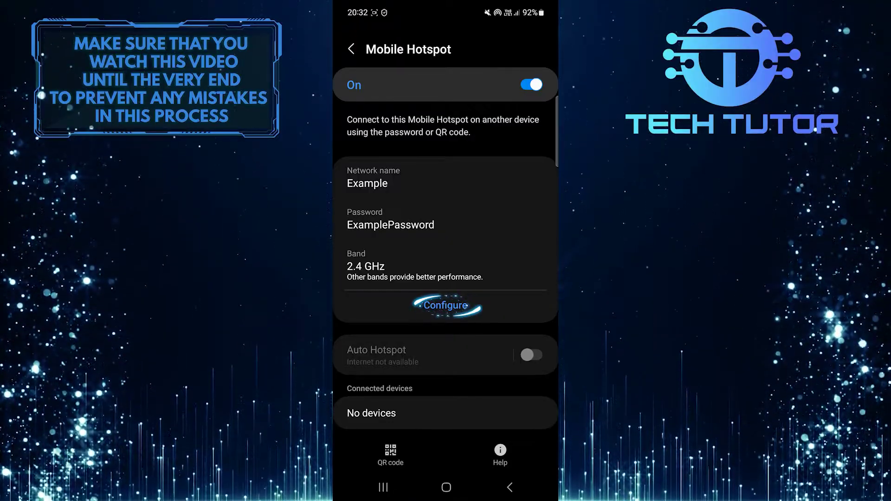
left_click(445, 305)
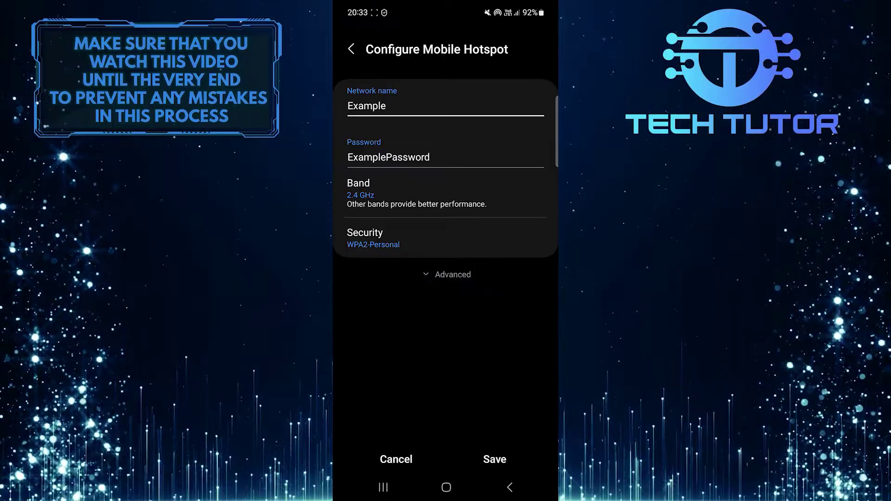
Step: Enable Wi-Fi sharing under Advanced hotspot options and confirm with OK
left_click(456, 275)
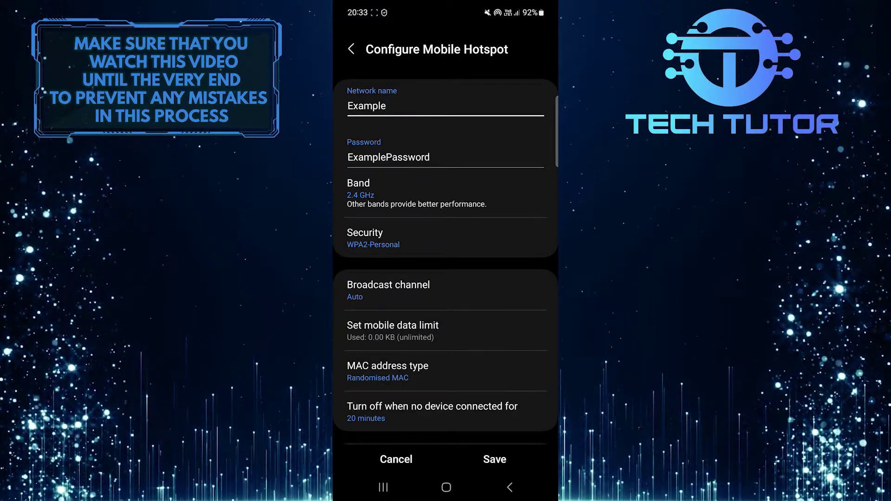
scroll(461, 399, "down", 5)
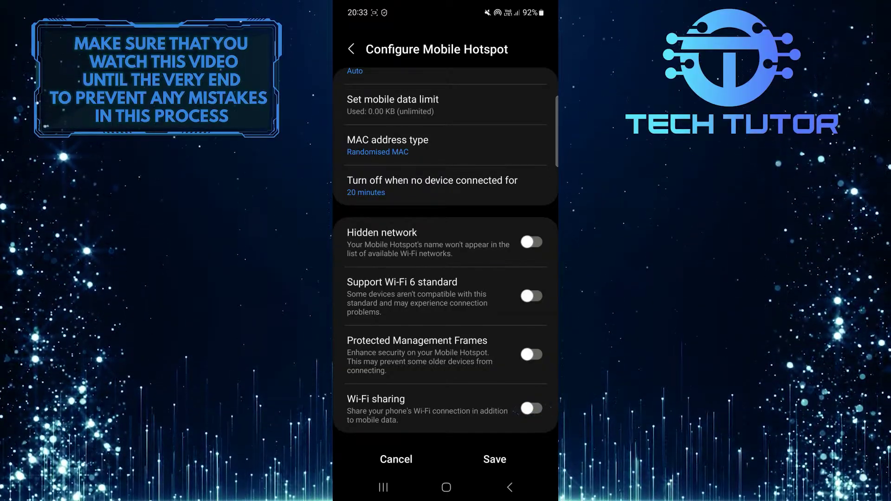
left_click(532, 409)
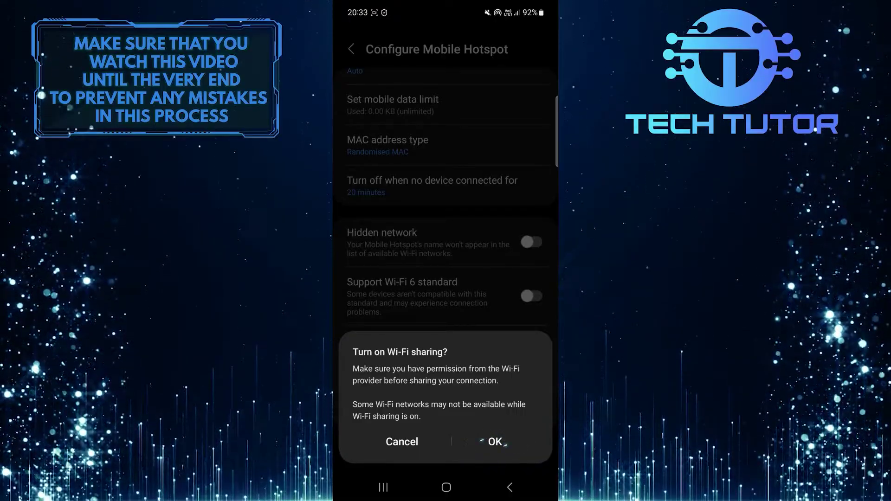
left_click(495, 441)
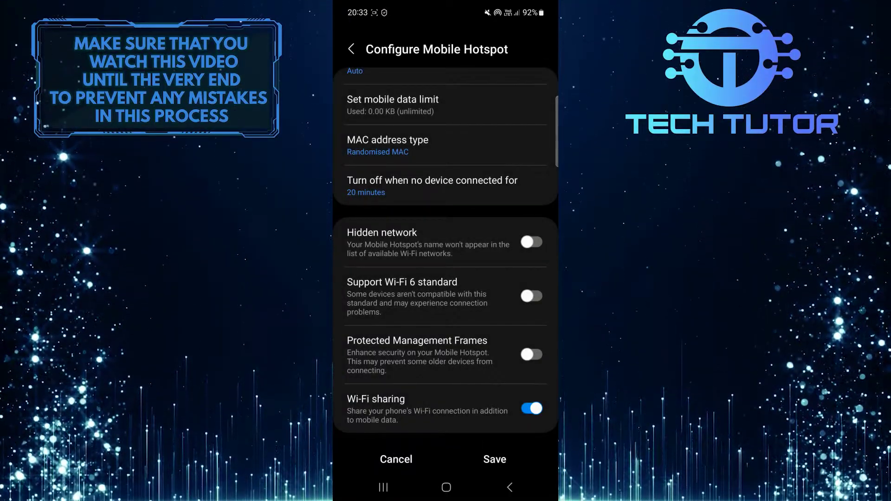